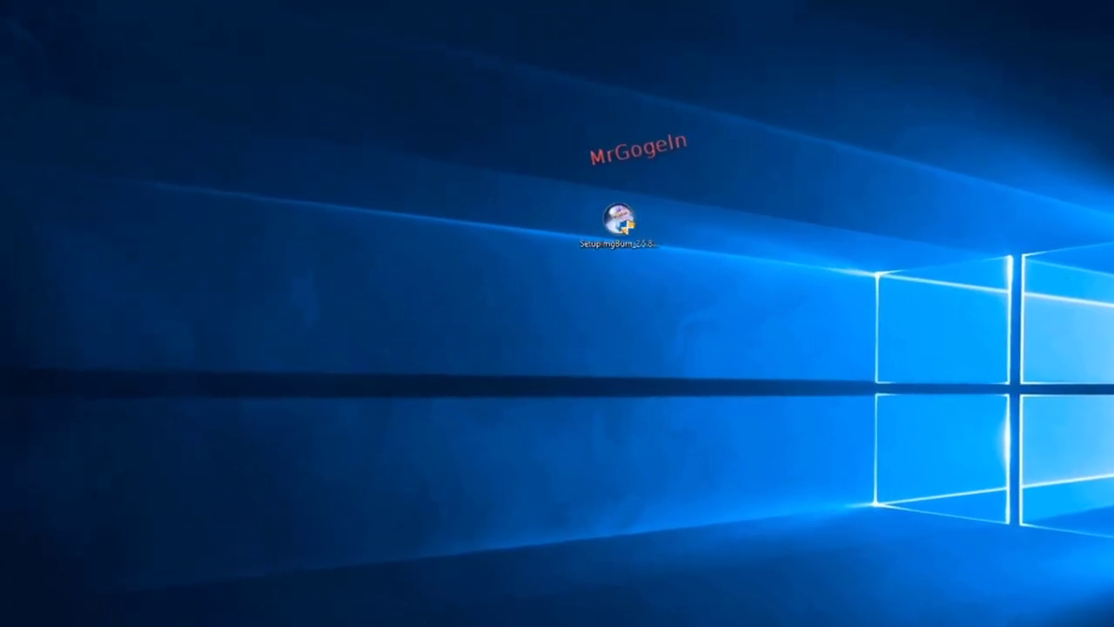
Run SetupImgBurn_2.5.8.0.exe from the desktop, allow it to make changes, and accept the license agreement
double_click(619, 222)
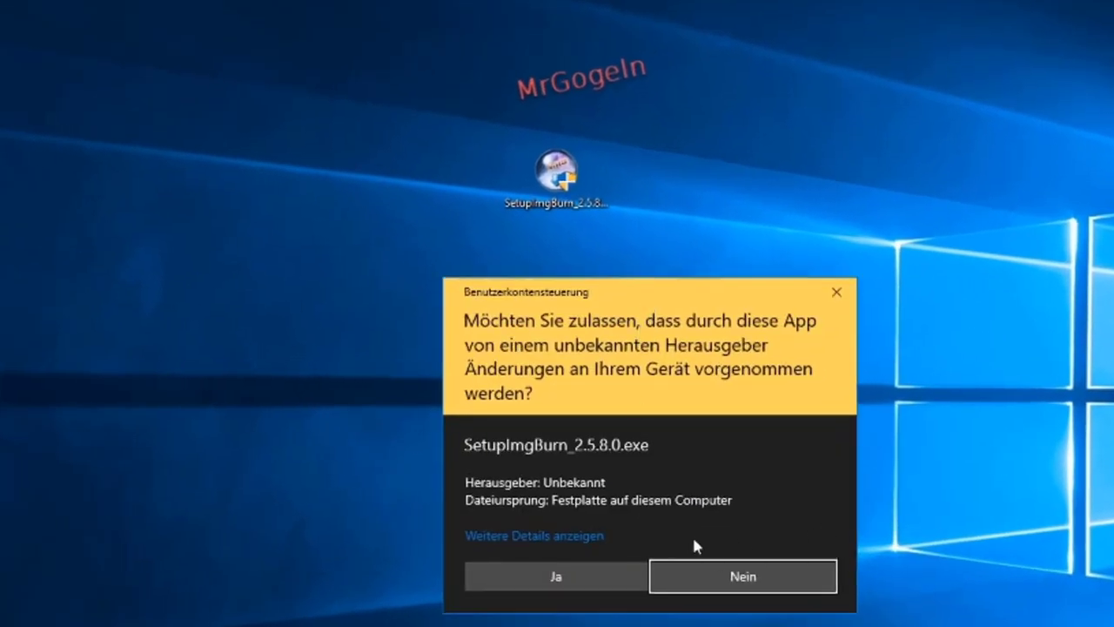
click(548, 574)
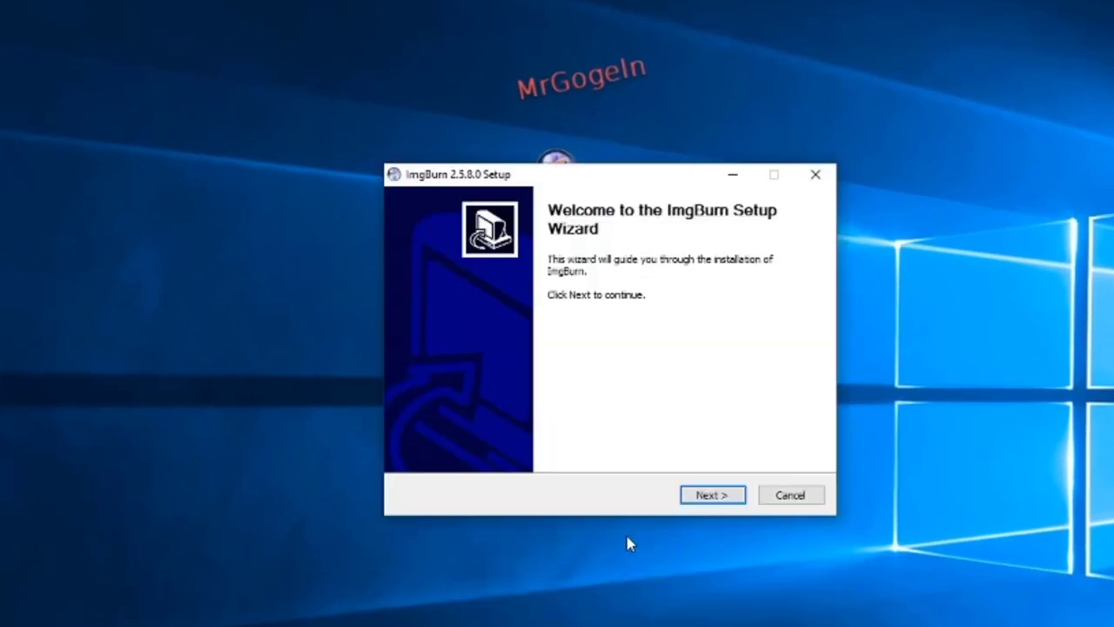
click(712, 495)
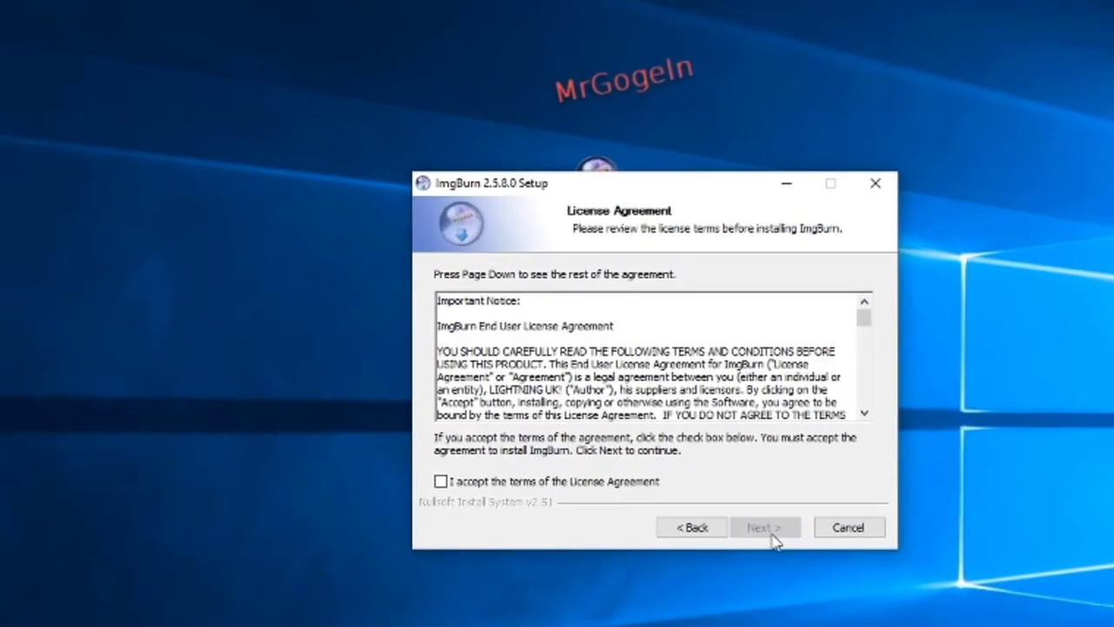
click(478, 486)
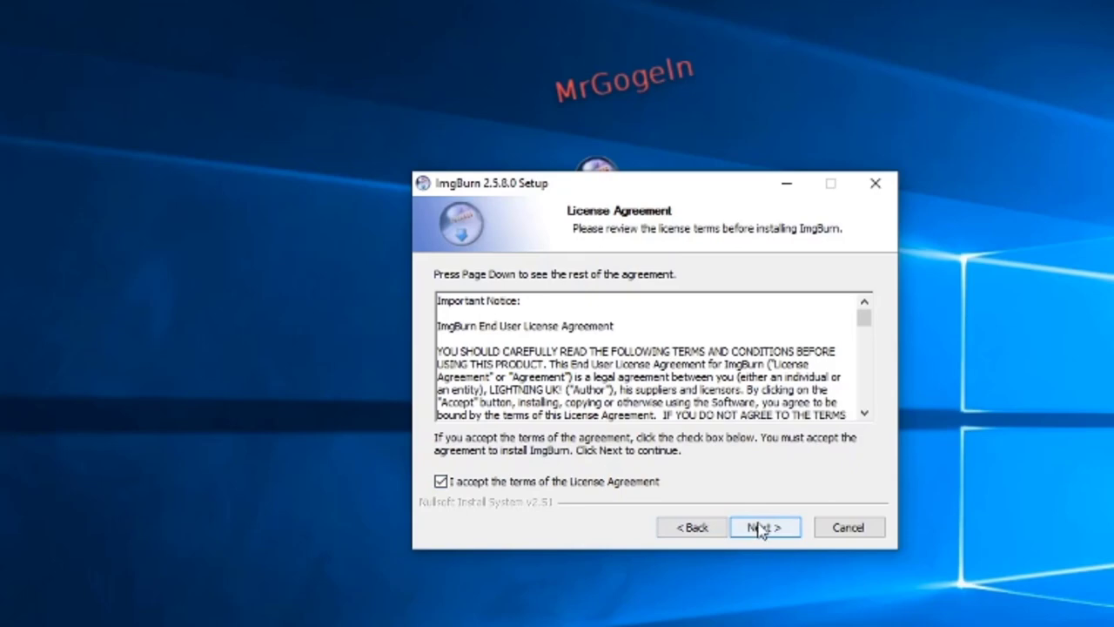
click(759, 528)
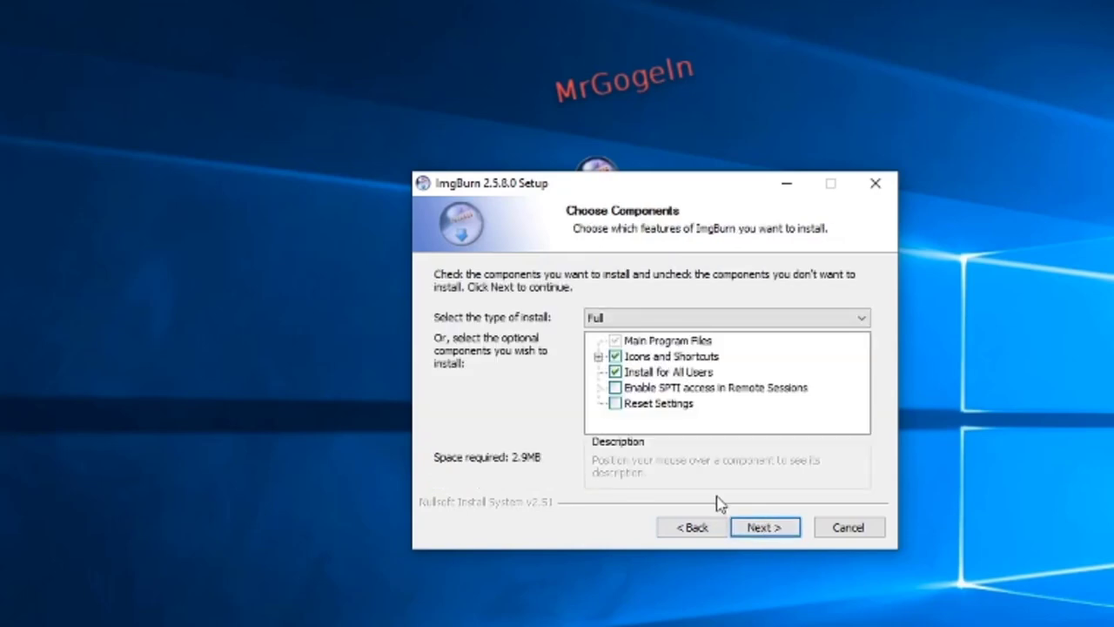
Complete the Full installation in C:\Program Files (x86)\ImgBurn, declining periodic checks for newer versions
click(761, 531)
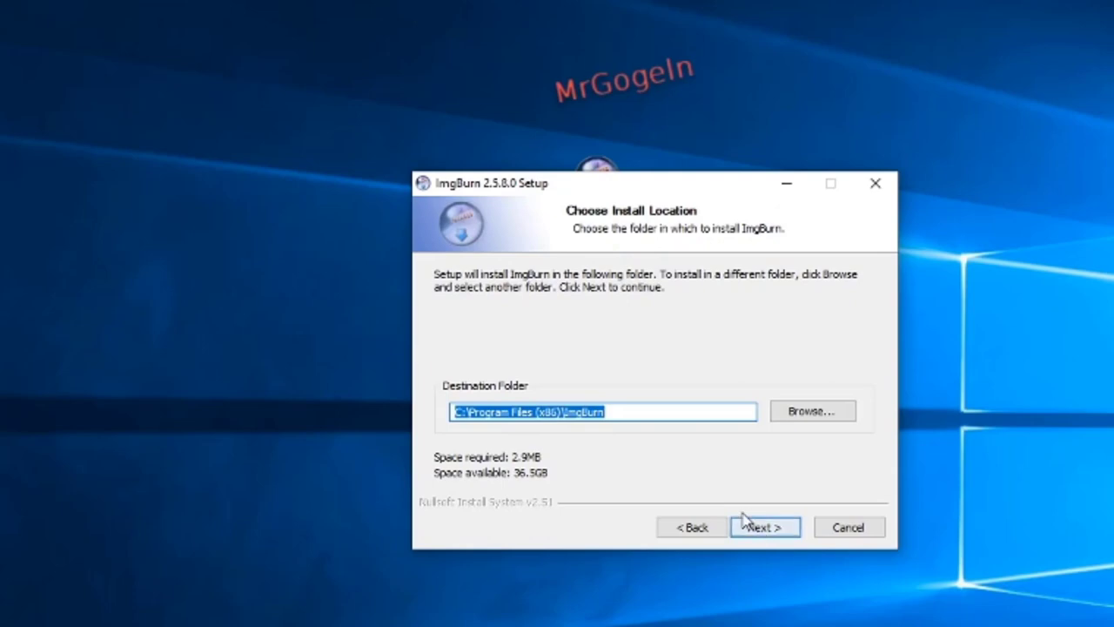
click(761, 531)
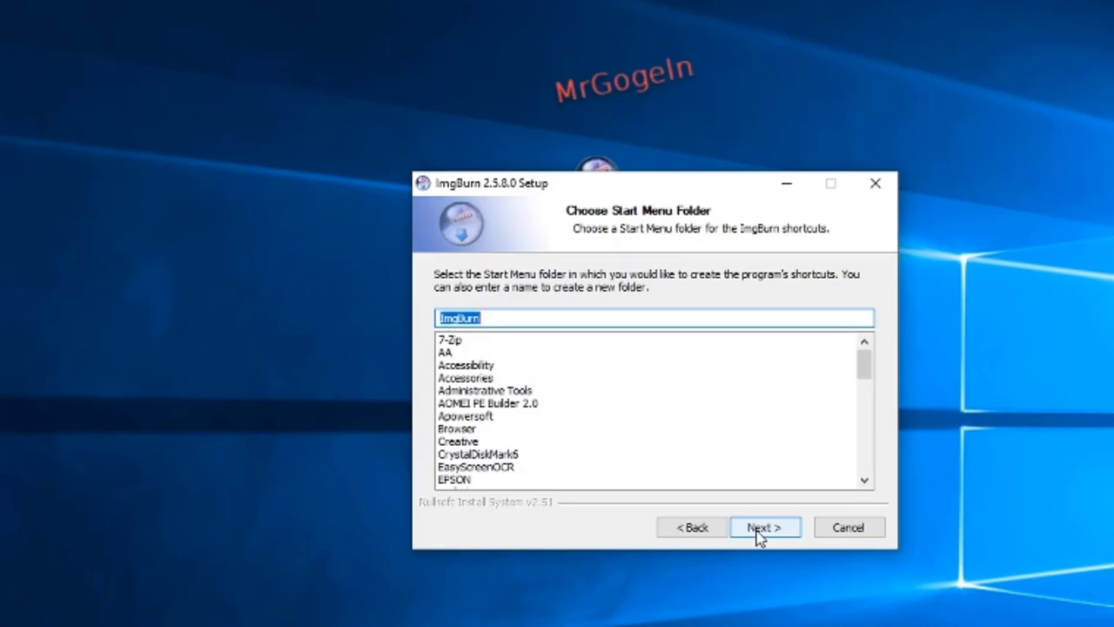
click(757, 531)
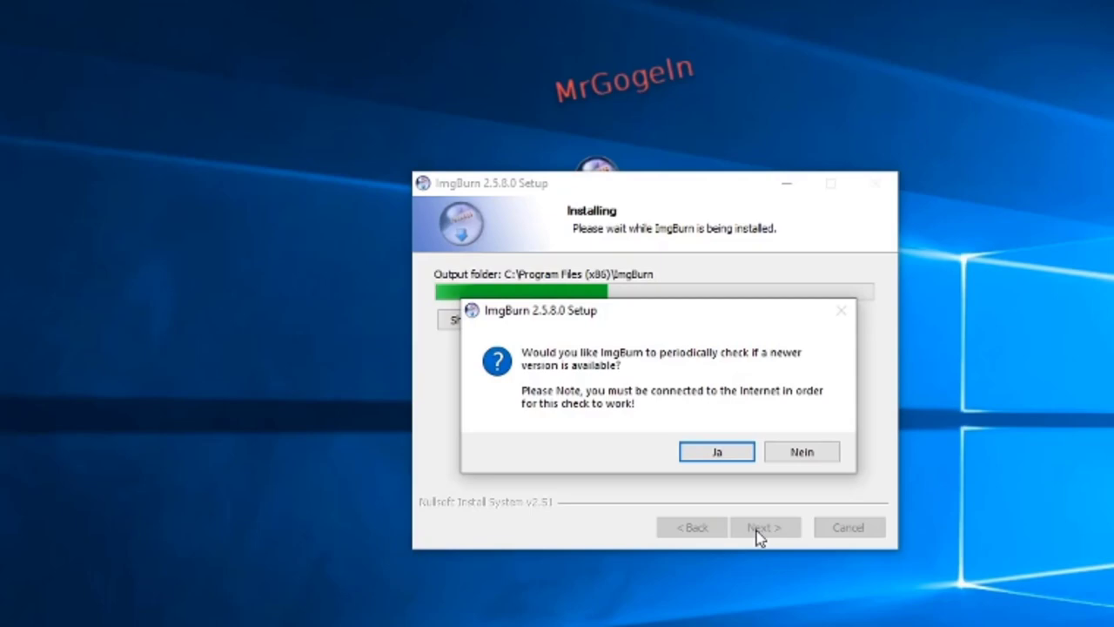
click(806, 453)
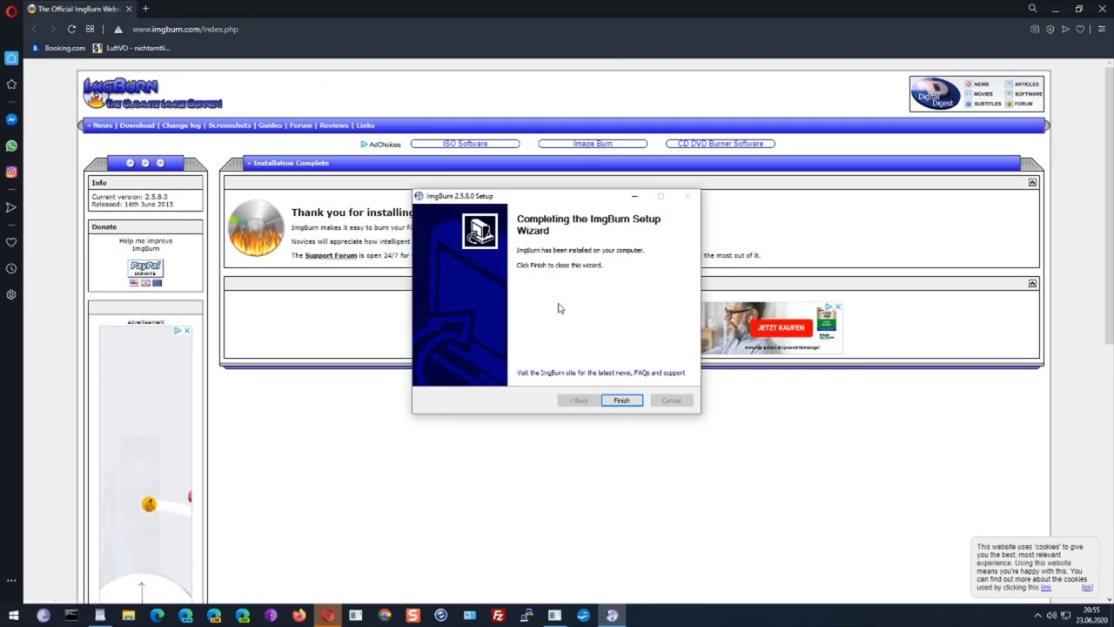
click(622, 400)
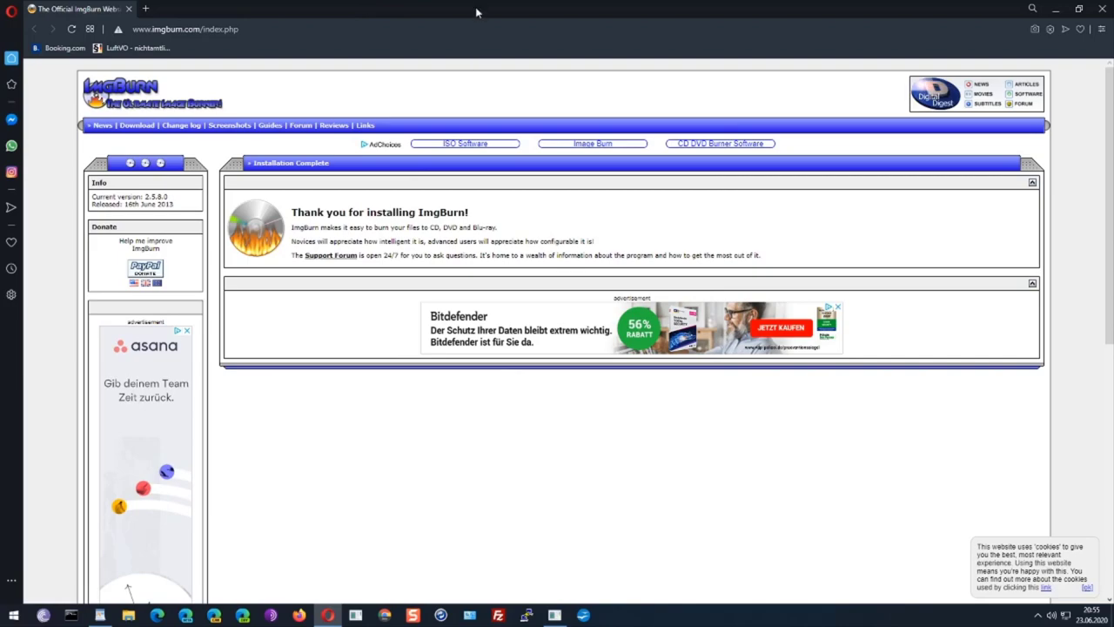
Examine the download mirrors and translation language files on the ImgBurn website's Download page, and close the browser
drag(477, 12, 501, 67)
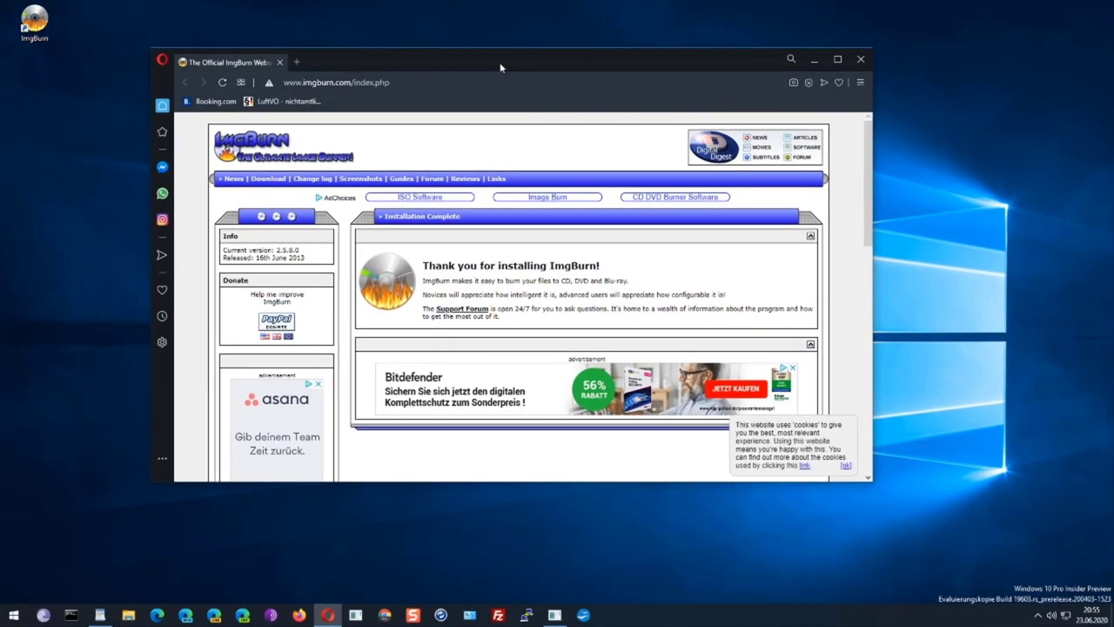
double_click(501, 67)
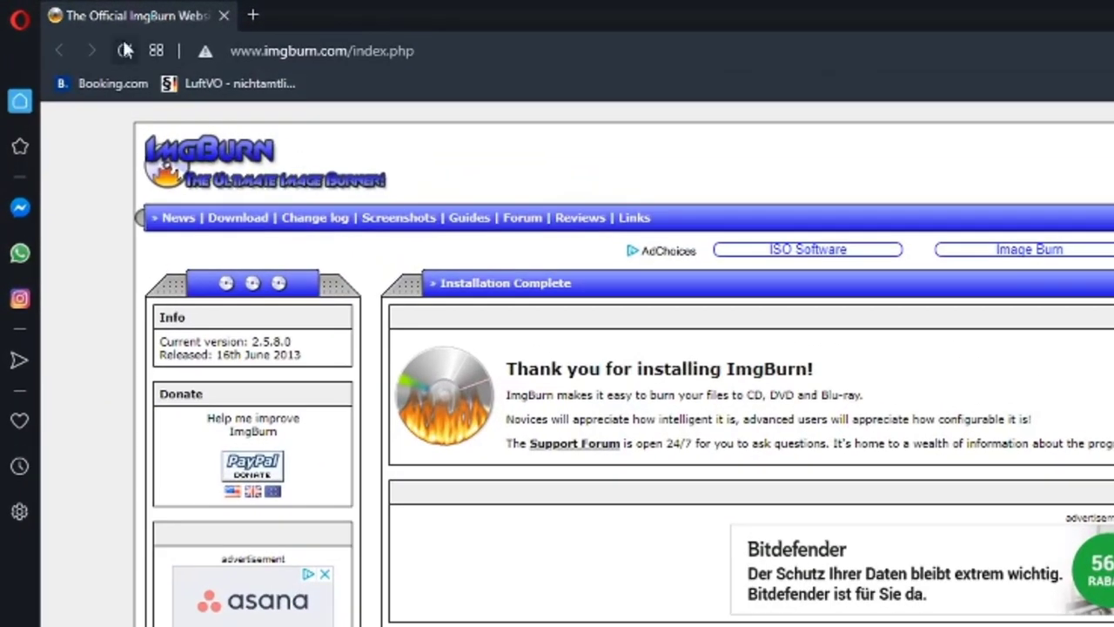
click(504, 51)
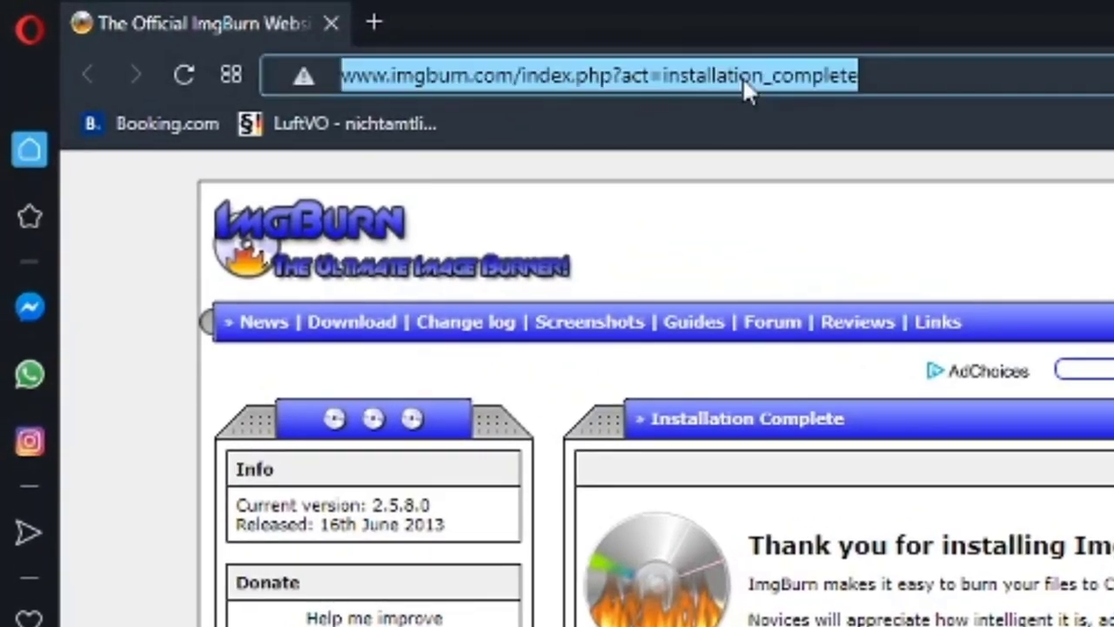
click(365, 327)
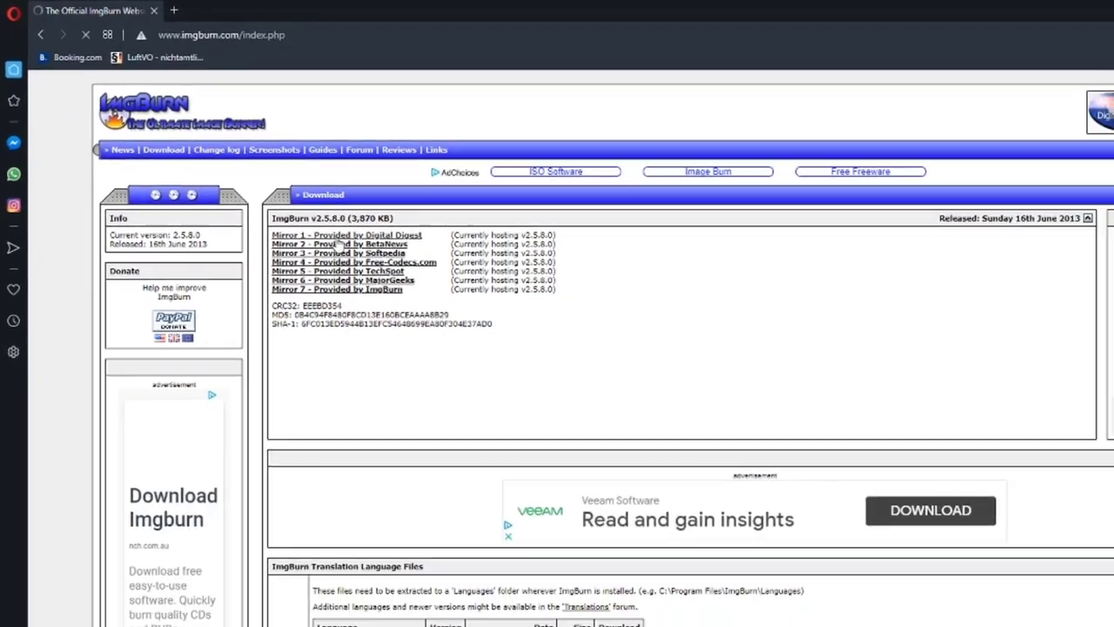
scroll(298, 203, down, 5)
scroll(426, 154, up, 5)
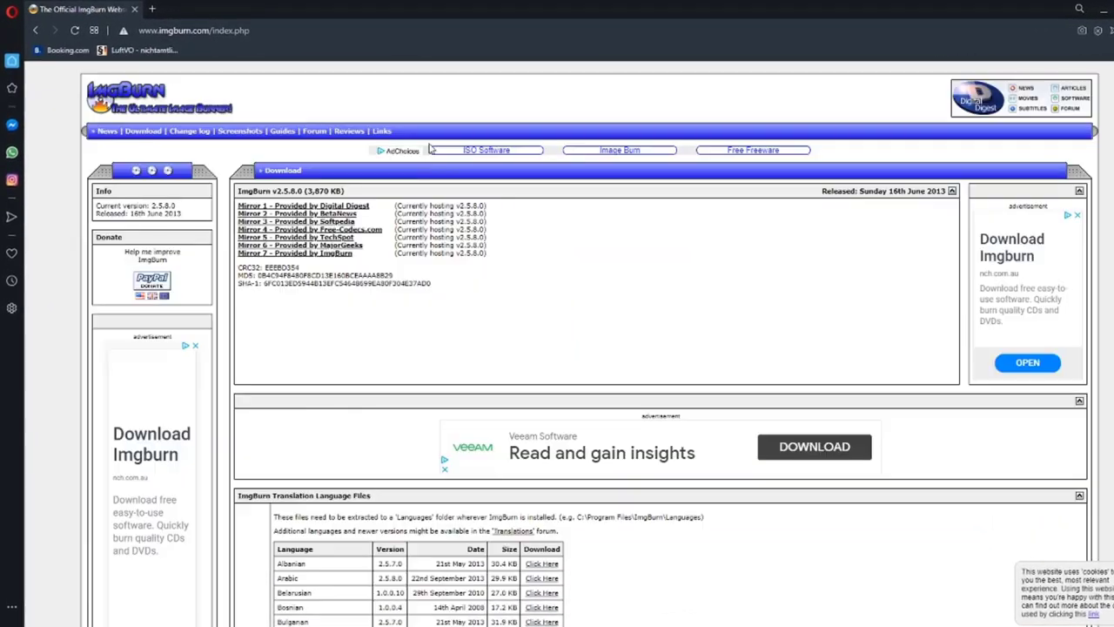
scroll(392, 175, down, 5)
scroll(400, 179, down, 3)
scroll(340, 272, up, 6)
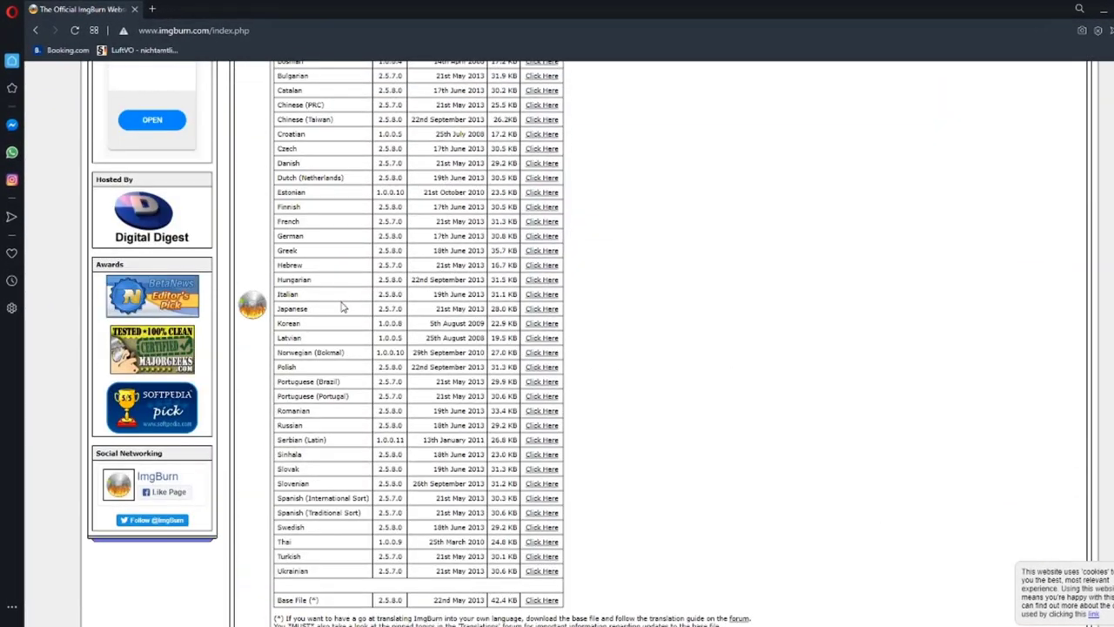
scroll(391, 252, down, 4)
scroll(363, 330, down, 3)
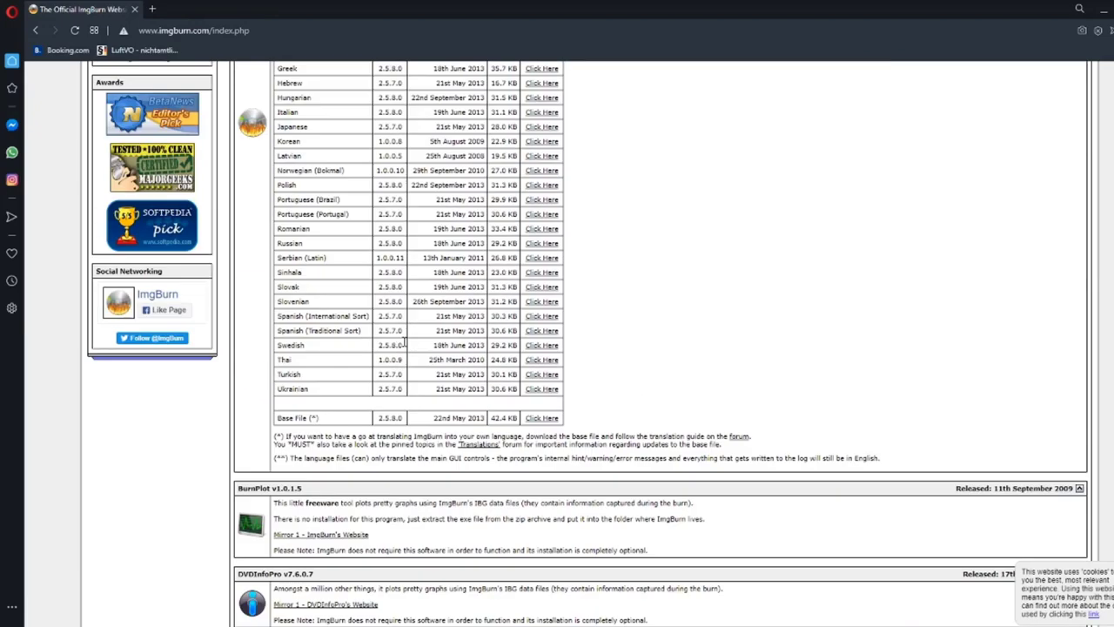
scroll(361, 180, up, 8)
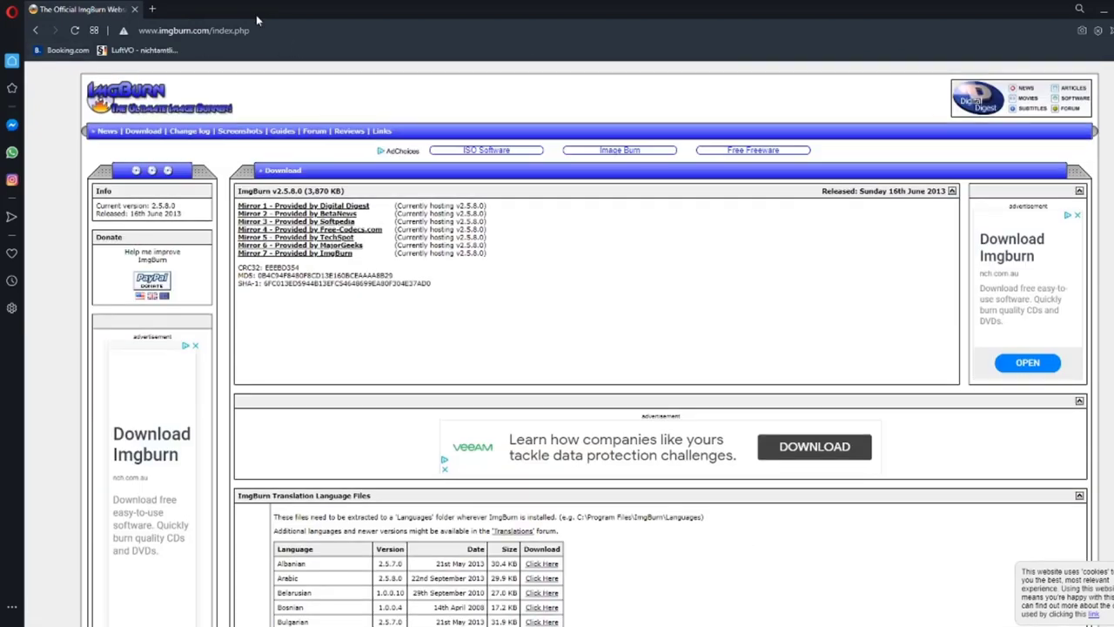
click(272, 31)
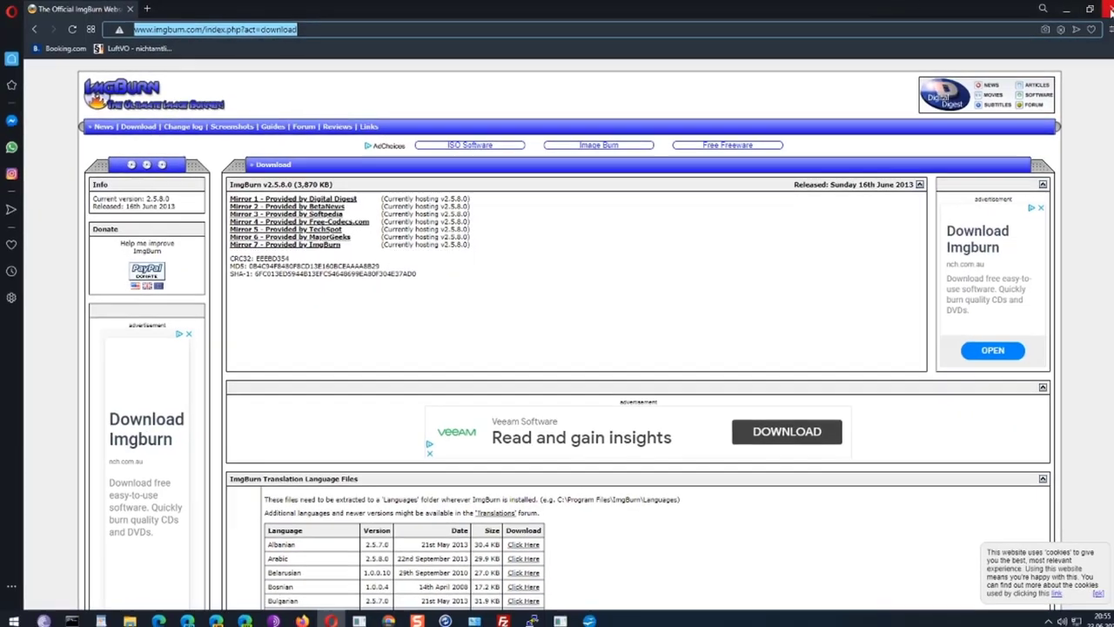
click(1105, 8)
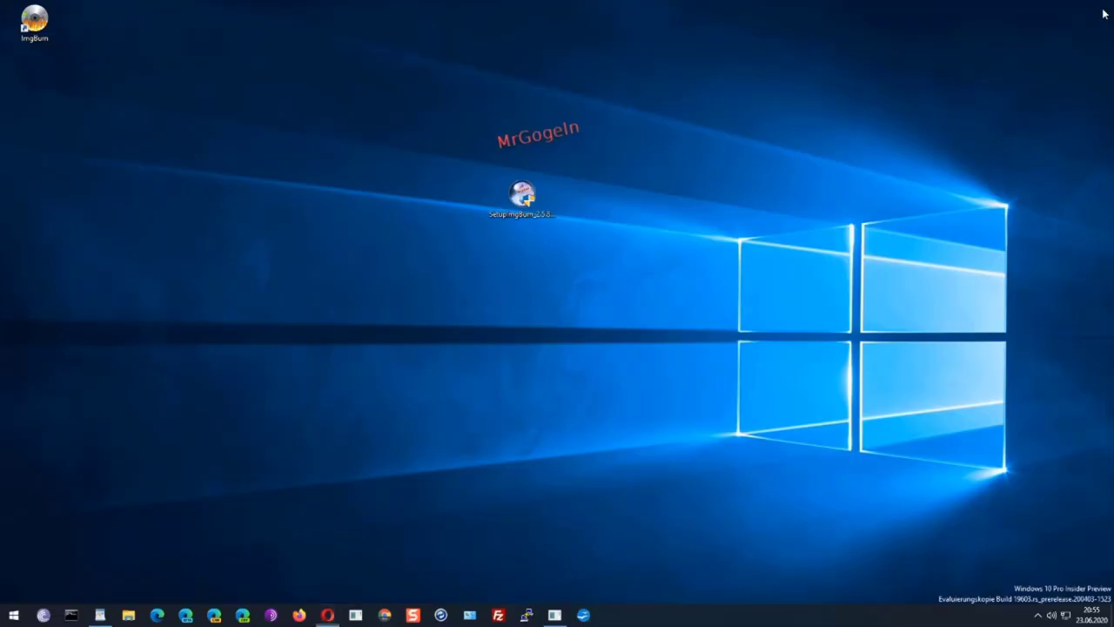
Place the ImgBurn desktop shortcut beside the setup file and launch ImgBurn from it
drag(35, 22, 609, 183)
key(ctrl+a)
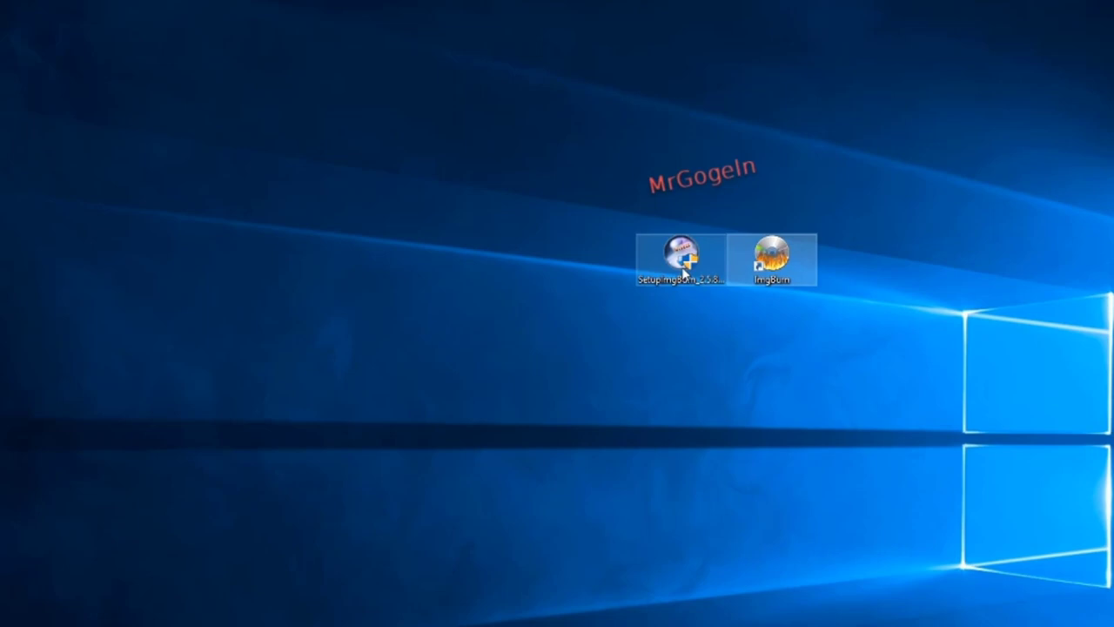
click(770, 278)
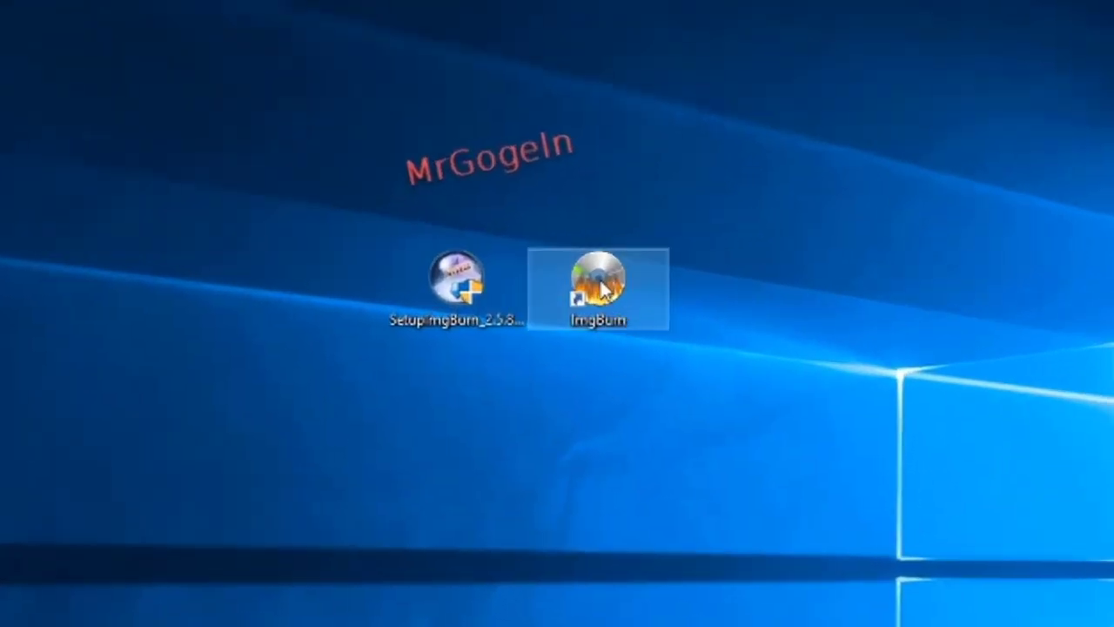
double_click(579, 309)
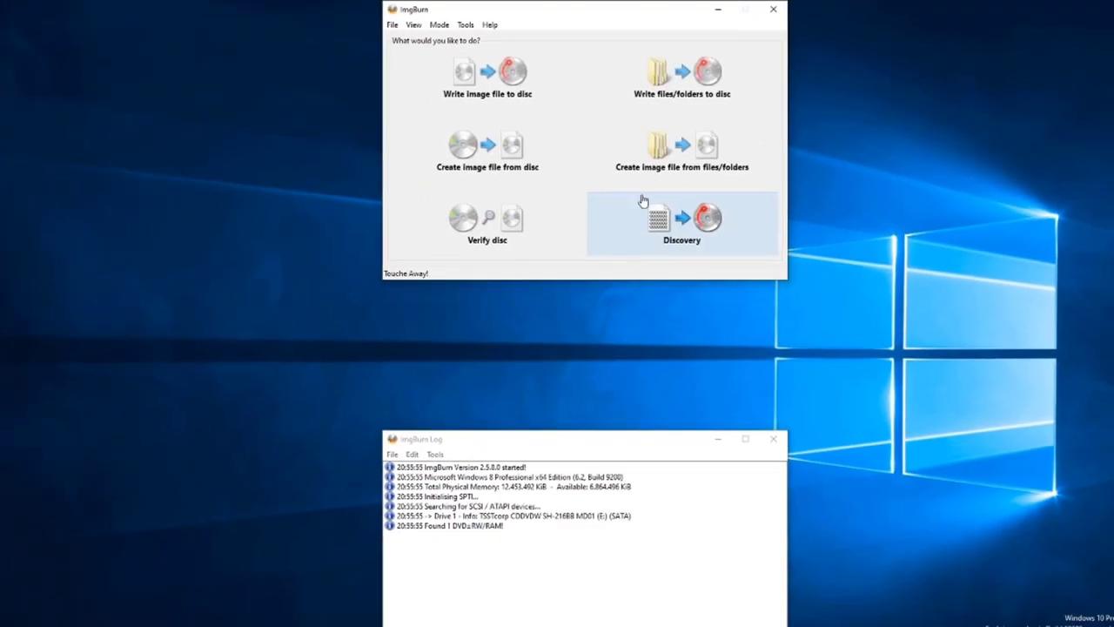
Move the ImgBurn main window slightly lower and close the ImgBurn Log window, confirming the warning
drag(627, 14, 645, 76)
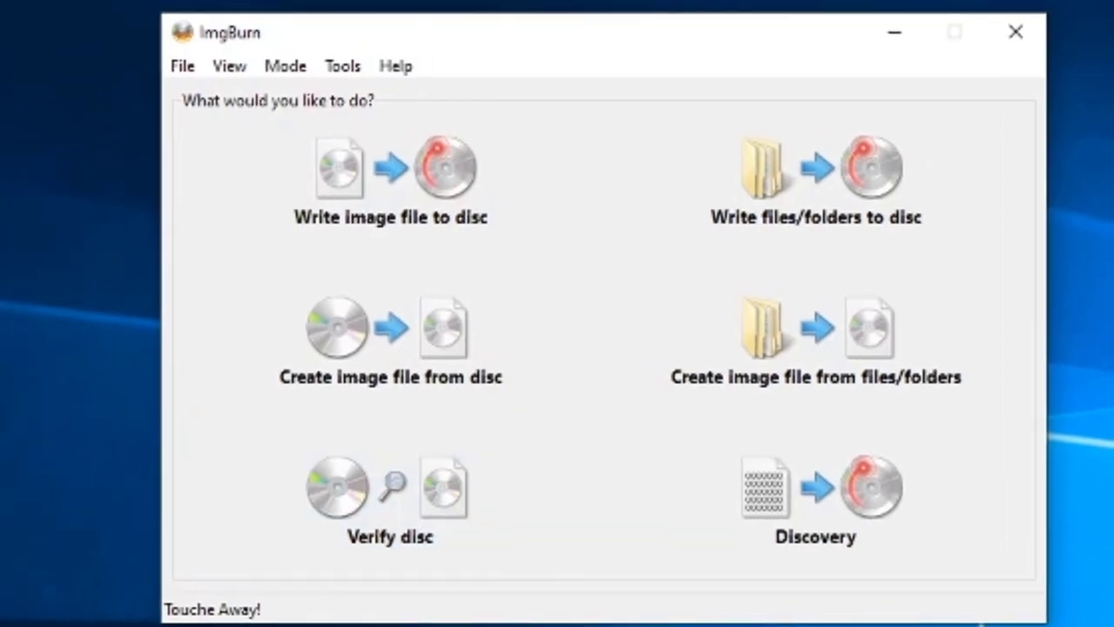
key(alt+F4)
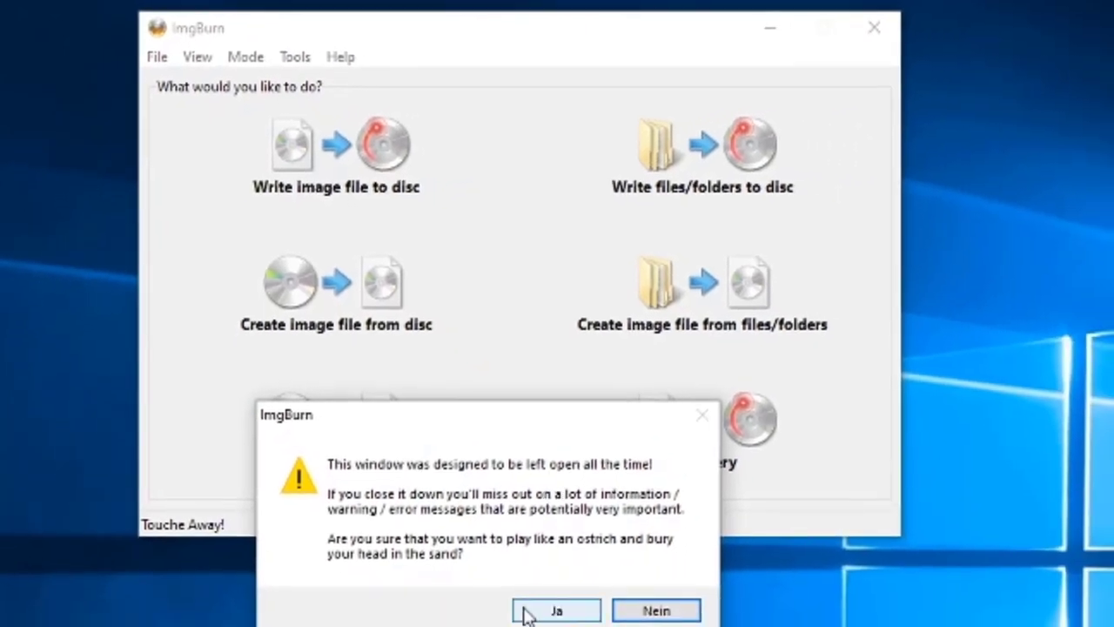
click(557, 612)
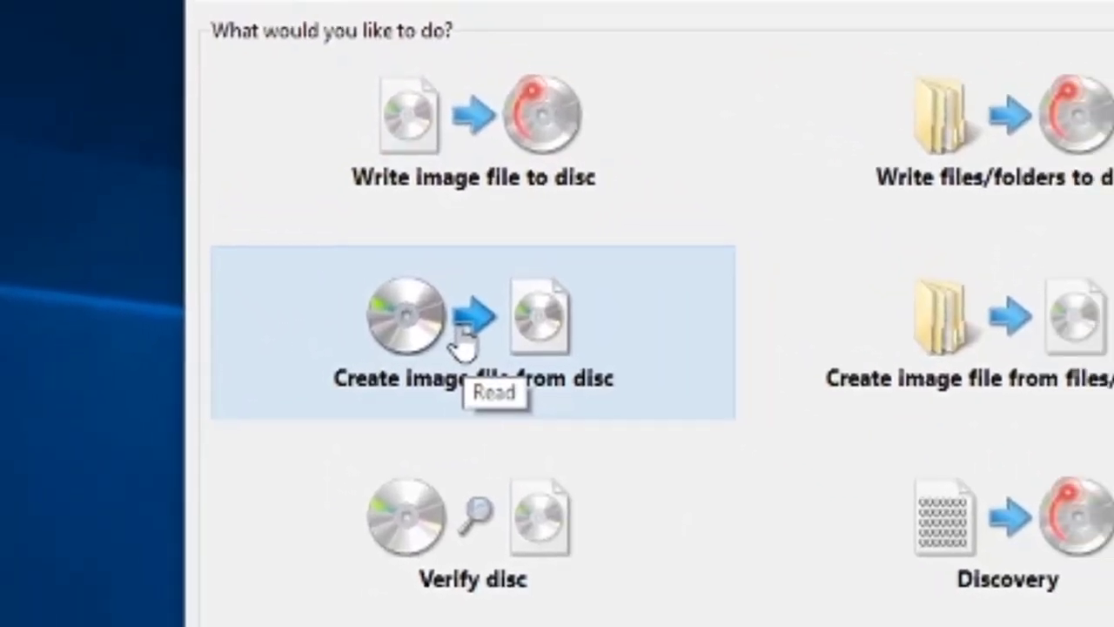
Start creating an image file from the disc in the TSSTcorp drive (E:), with F:\X1AHOEM_DE.ISO as the destination
click(374, 344)
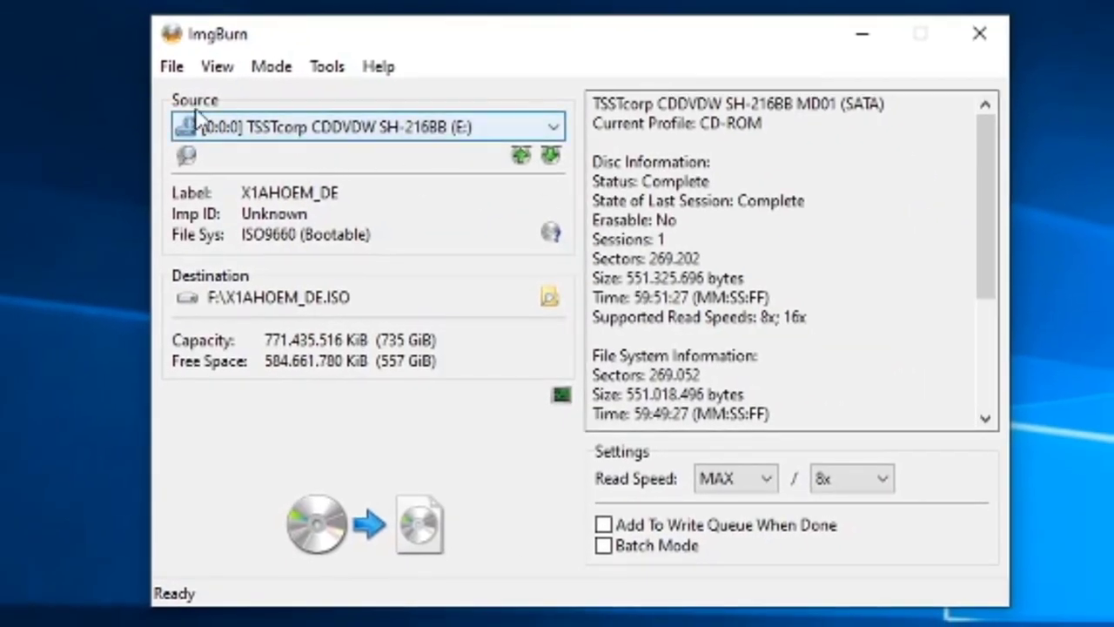
click(230, 127)
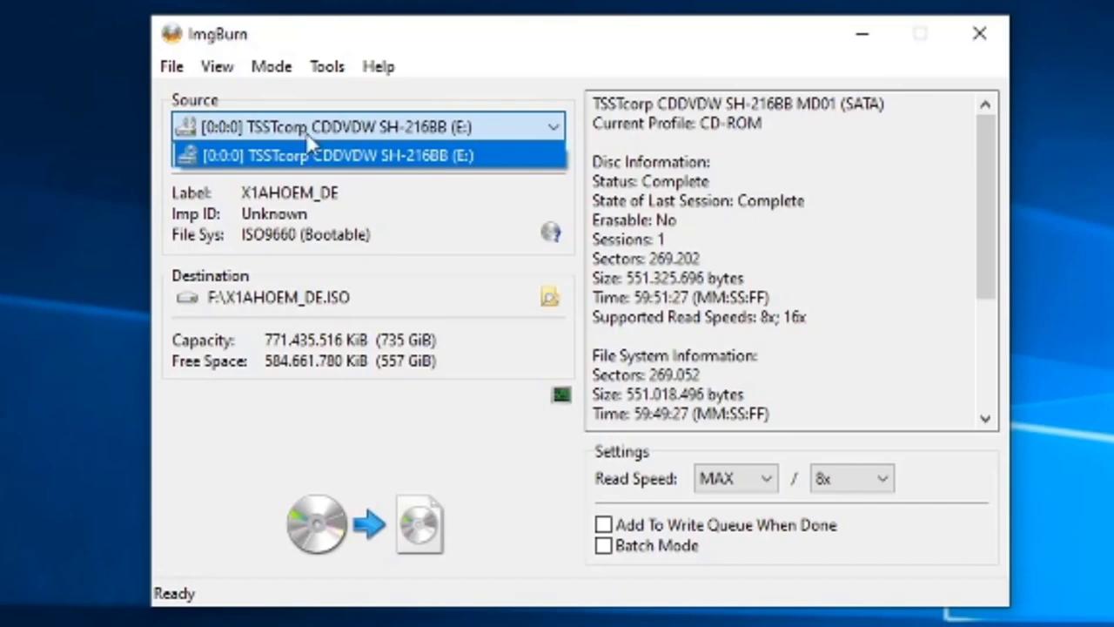
click(329, 157)
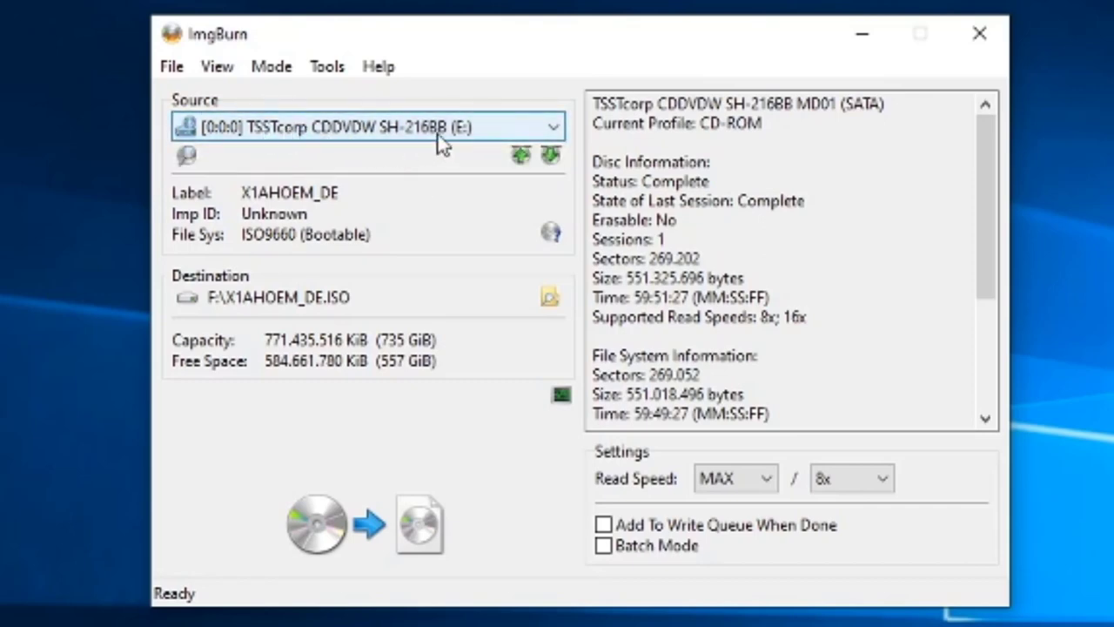
click(763, 244)
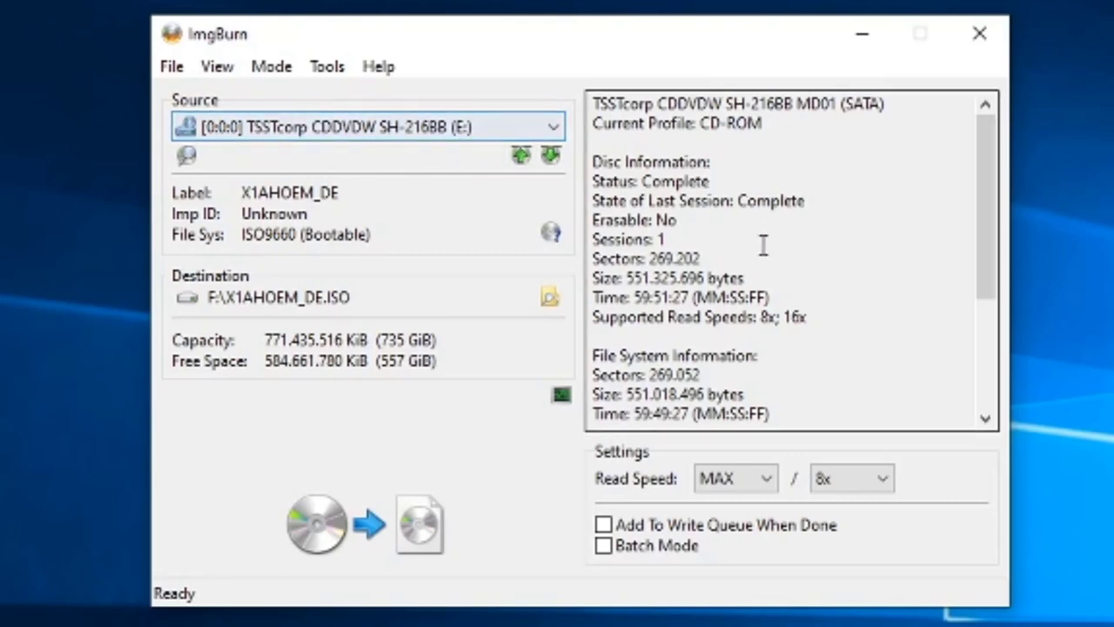
scroll(763, 248, down, 3)
scroll(749, 274, up, 3)
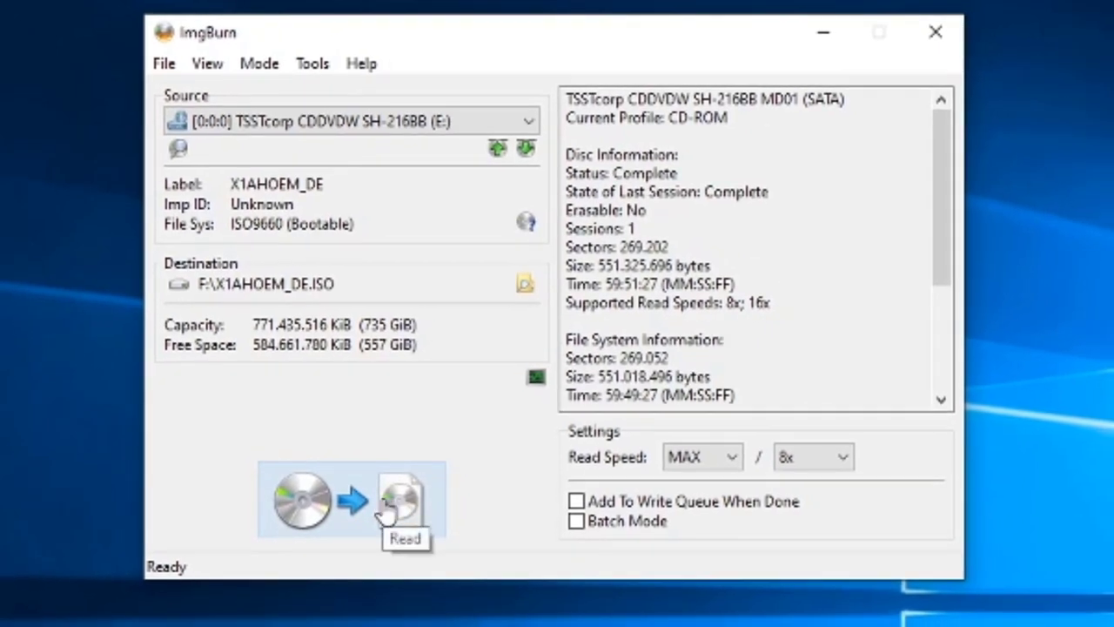
click(383, 509)
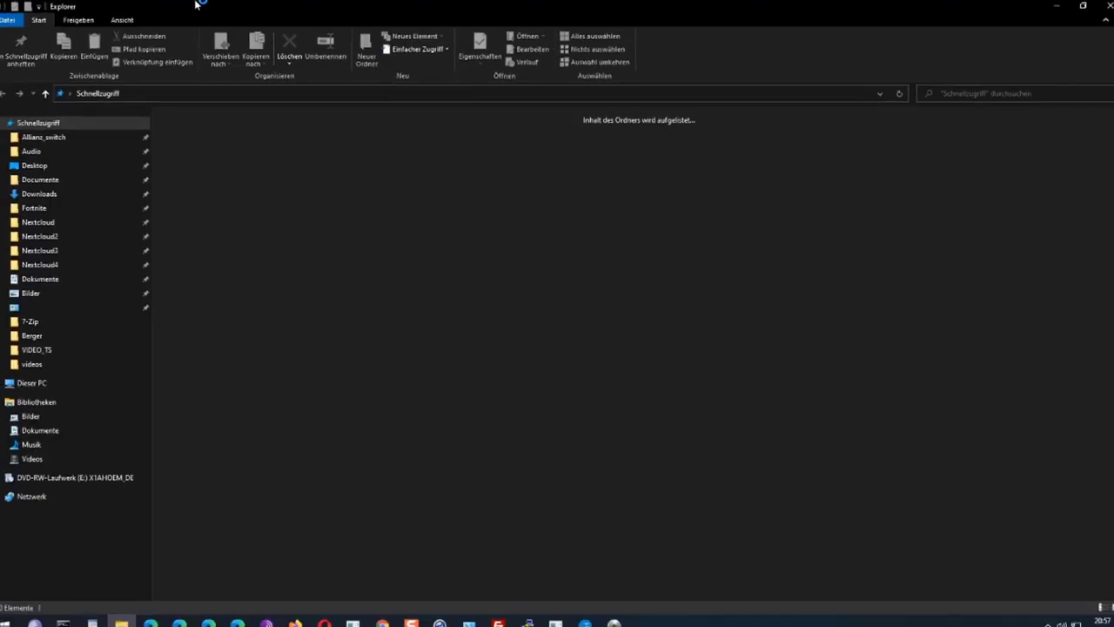
Look at the hdd (F:) drive in File Explorer, and move the ImgBurn progress window below the desktop icons
scroll(92, 392, down, 2)
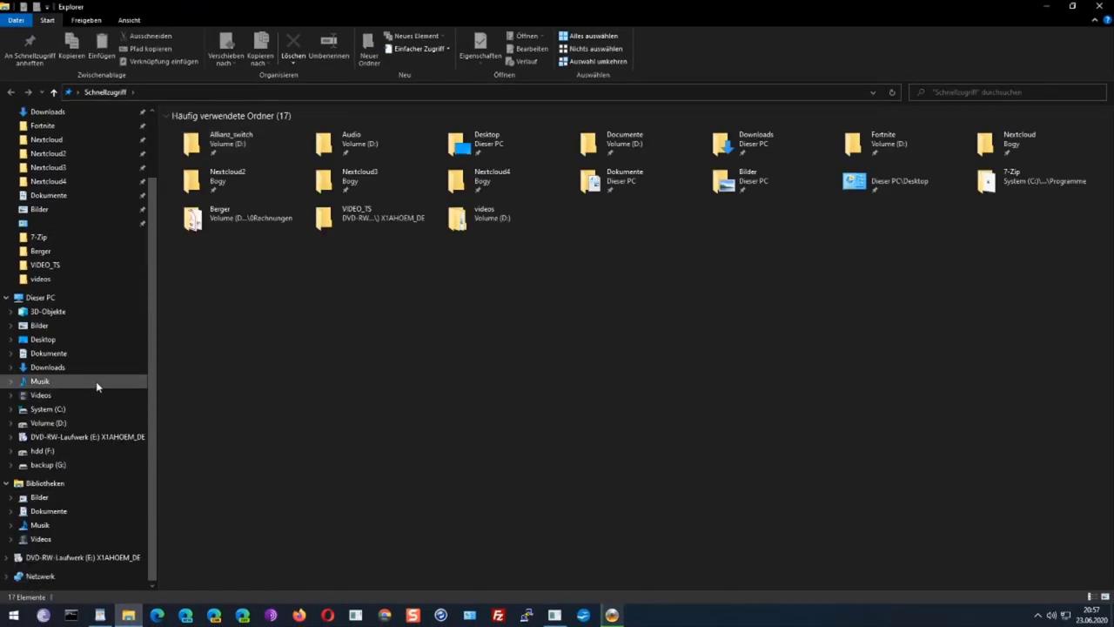
click(63, 452)
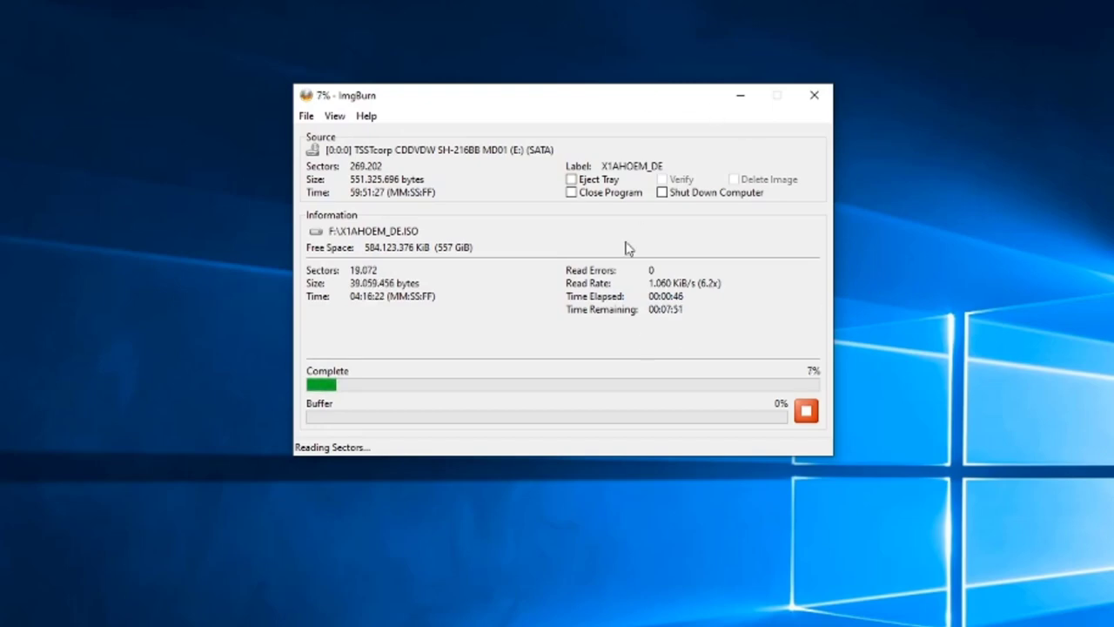
drag(639, 99, 589, 348)
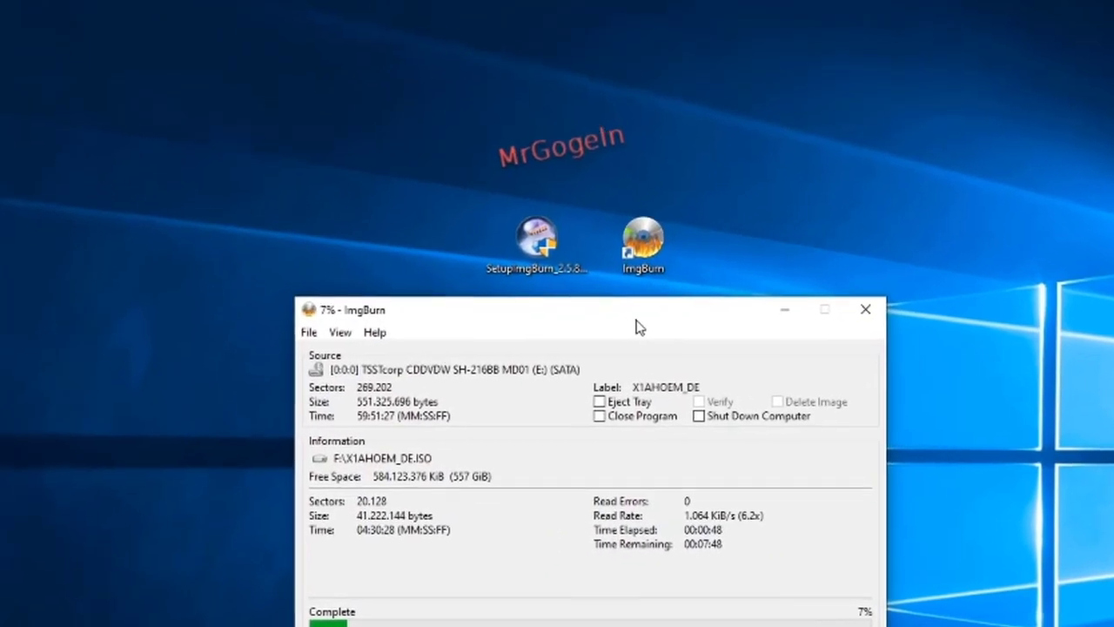